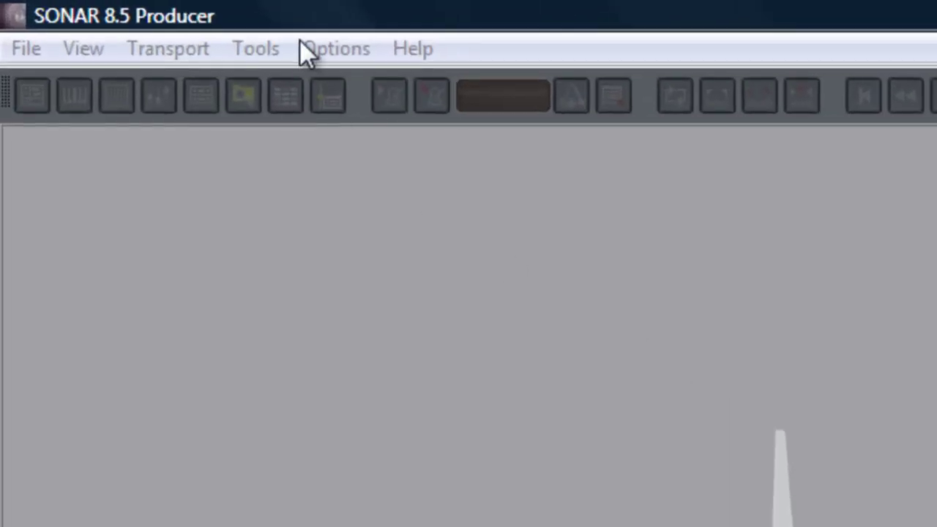
Step: Open the Options menu to reach SONAR's audio settings
{"action": "left_click", "coordinate": [305, 44]}
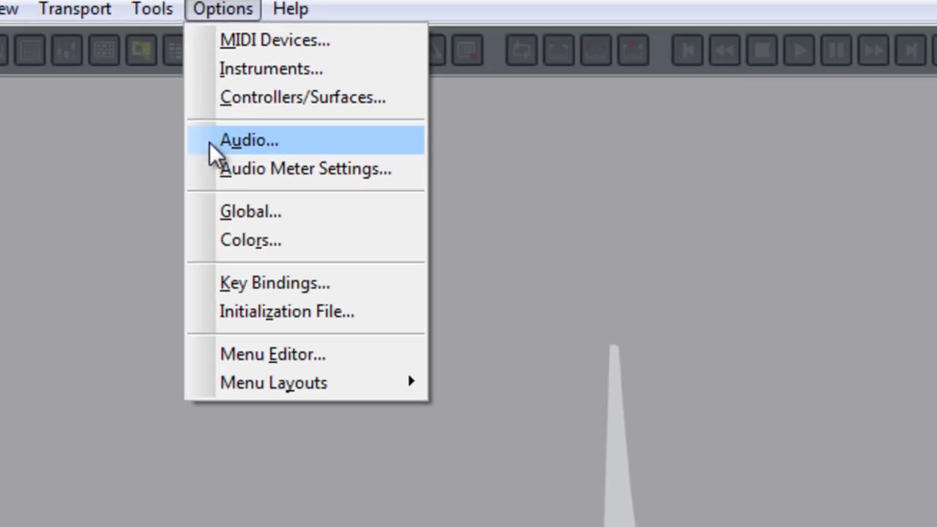
{"action": "left_click", "coordinate": [321, 200]}
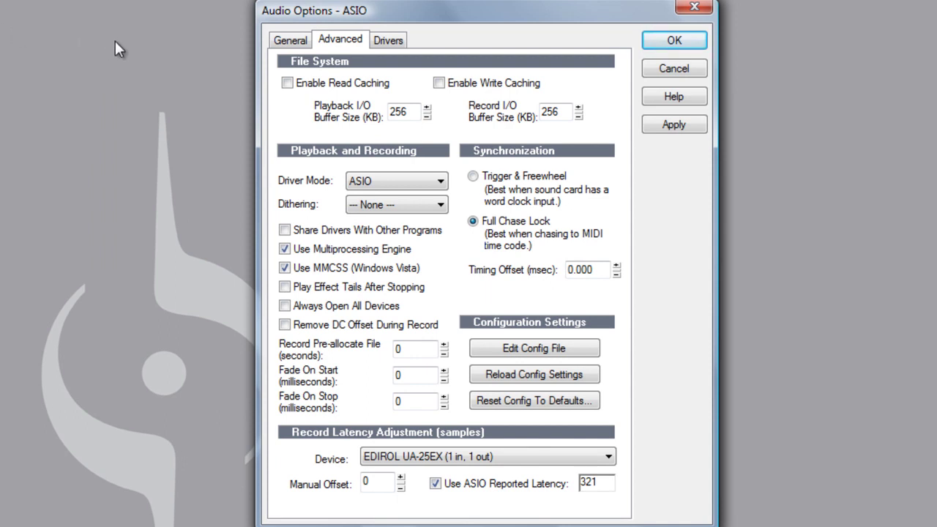
{"action": "left_click", "coordinate": [442, 182]}
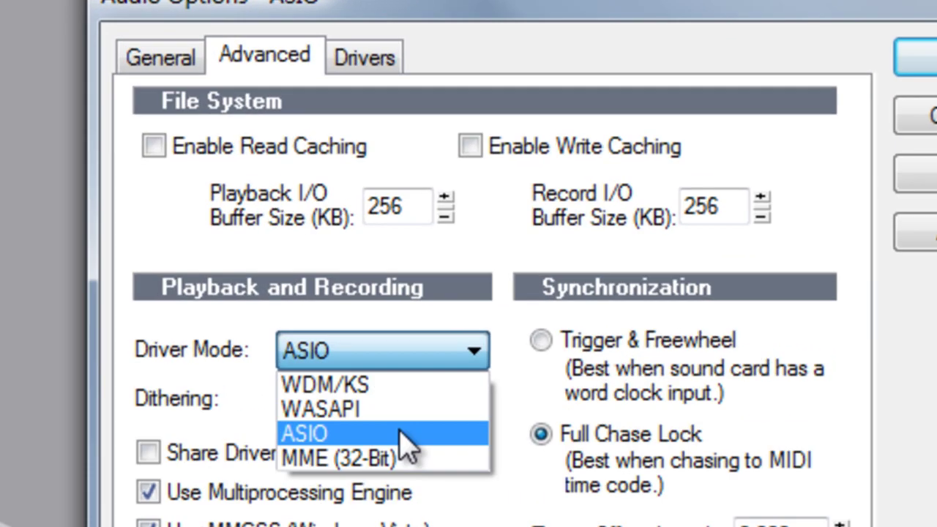
{"action": "left_click", "coordinate": [401, 434]}
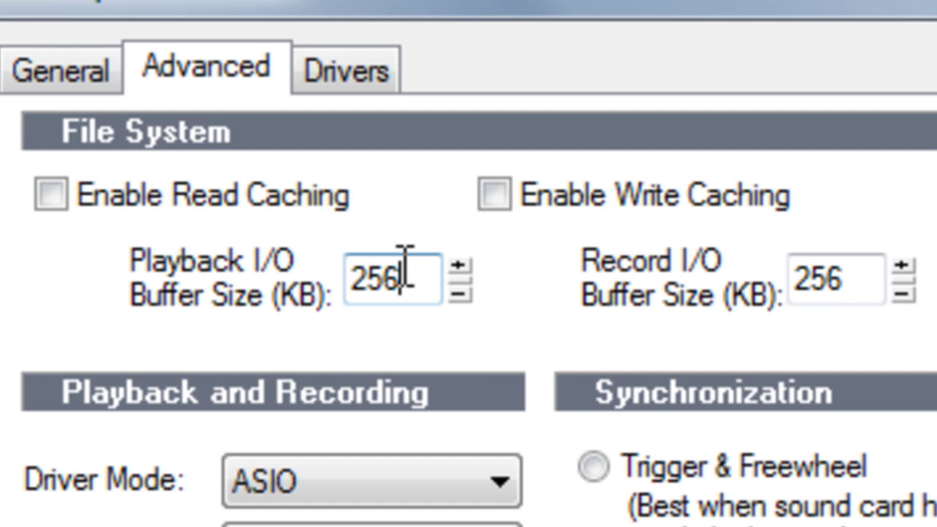
Step: Set both Playback and Record I/O Buffer Size to 128 KB
{"action": "left_click_drag", "start_coordinate": [405, 265], "coordinate": [299, 268]}
{"action": "type", "text": "128"}
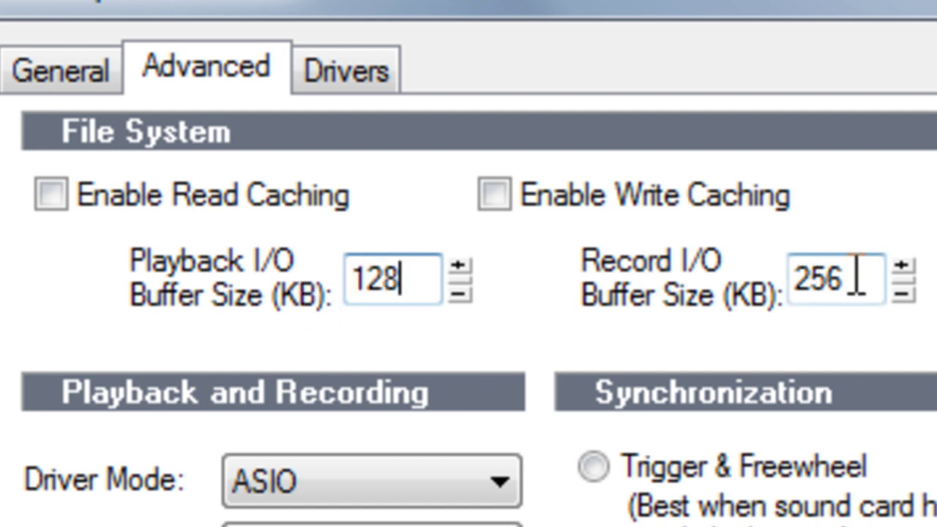
{"action": "left_click_drag", "start_coordinate": [855, 278], "coordinate": [754, 281]}
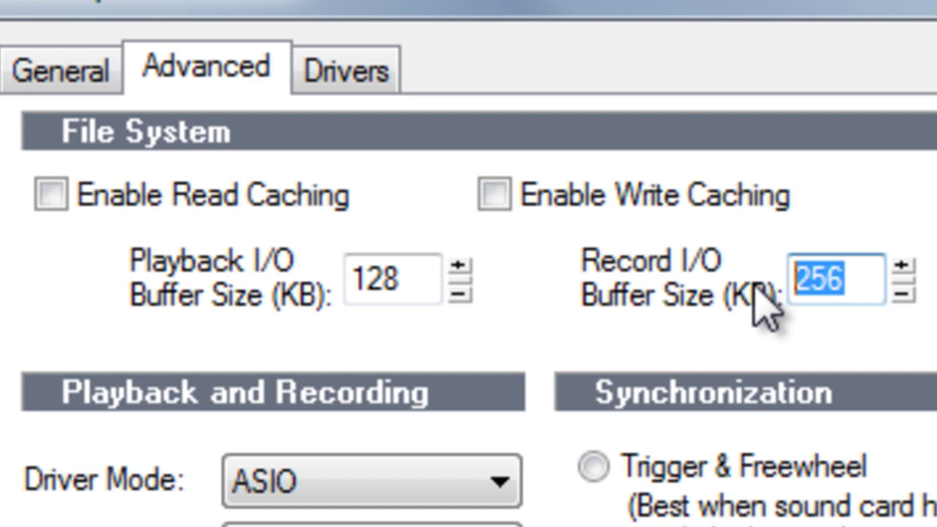
{"action": "type", "text": "128"}
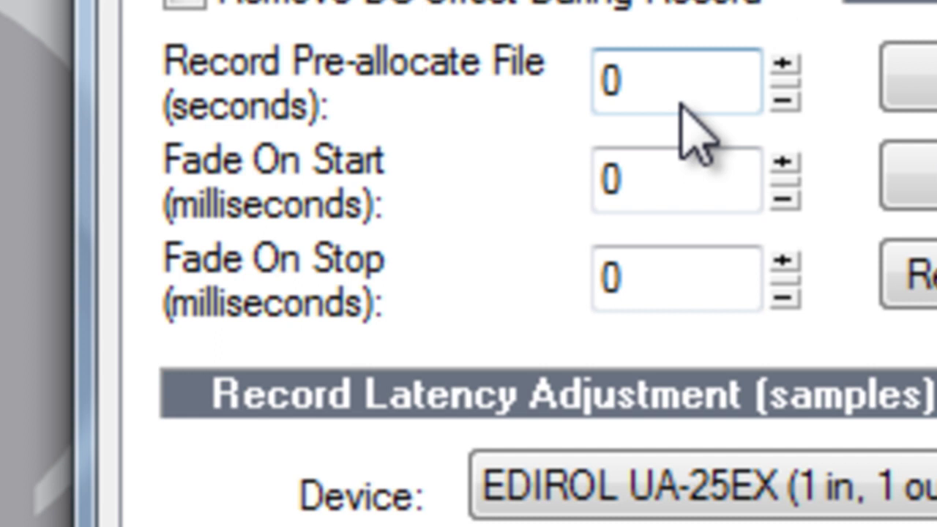
Step: Set Fade On Start to 40 ms and Fade On Stop to 20 ms
{"action": "left_click_drag", "start_coordinate": [653, 177], "coordinate": [602, 177]}
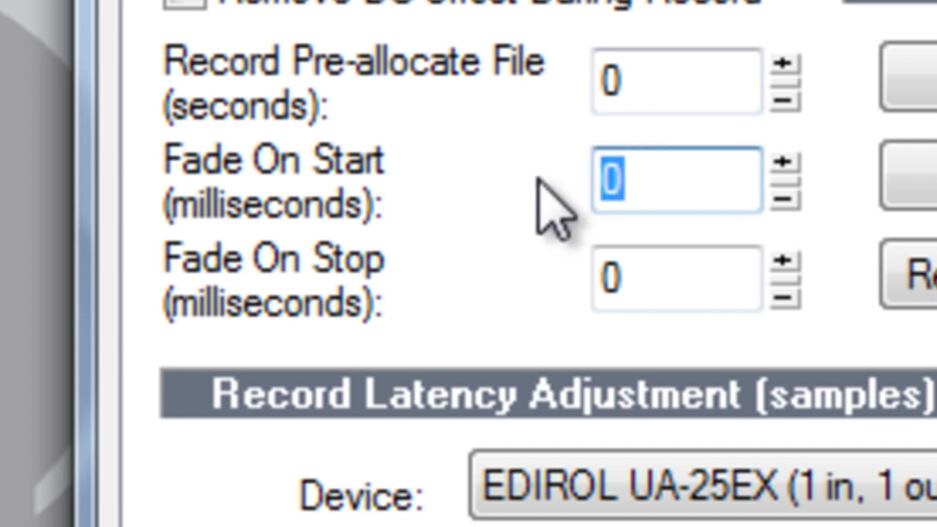
{"action": "type", "text": "40"}
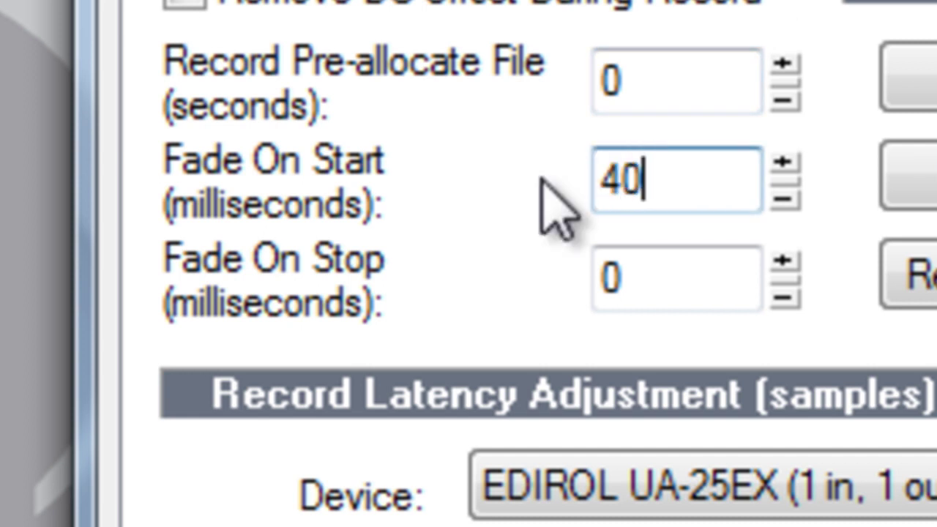
{"action": "left_click_drag", "start_coordinate": [642, 285], "coordinate": [527, 285]}
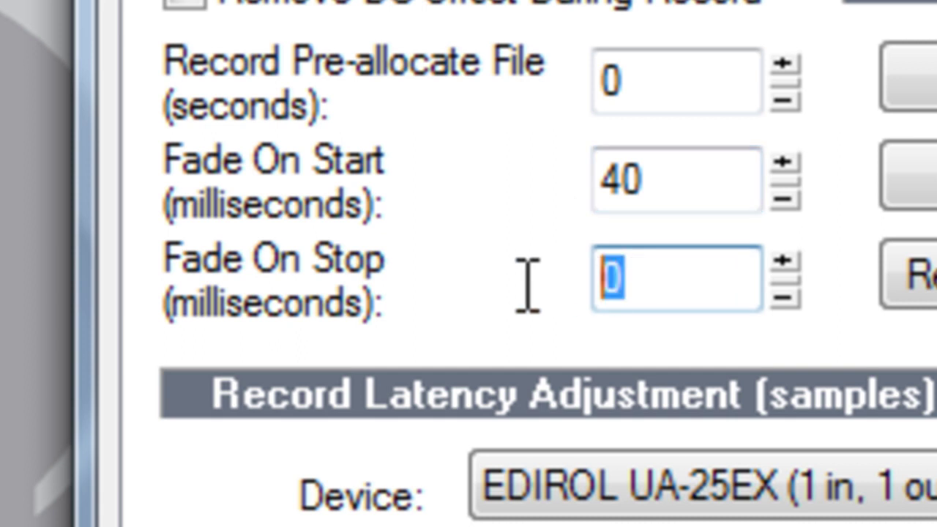
{"action": "type", "text": "20"}
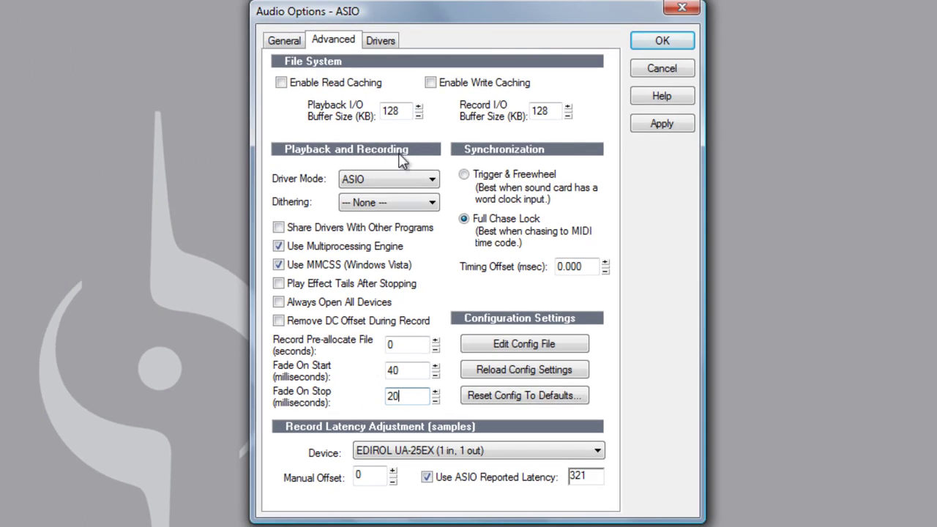
Step: Review the enabled input and output drivers, then return to the General audio settings
{"action": "left_click", "coordinate": [375, 41]}
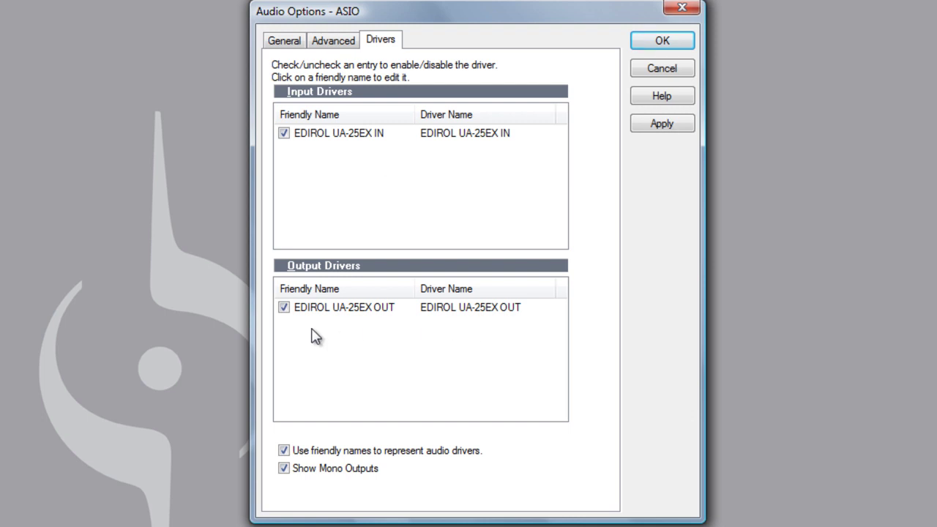
{"action": "left_click", "coordinate": [284, 41]}
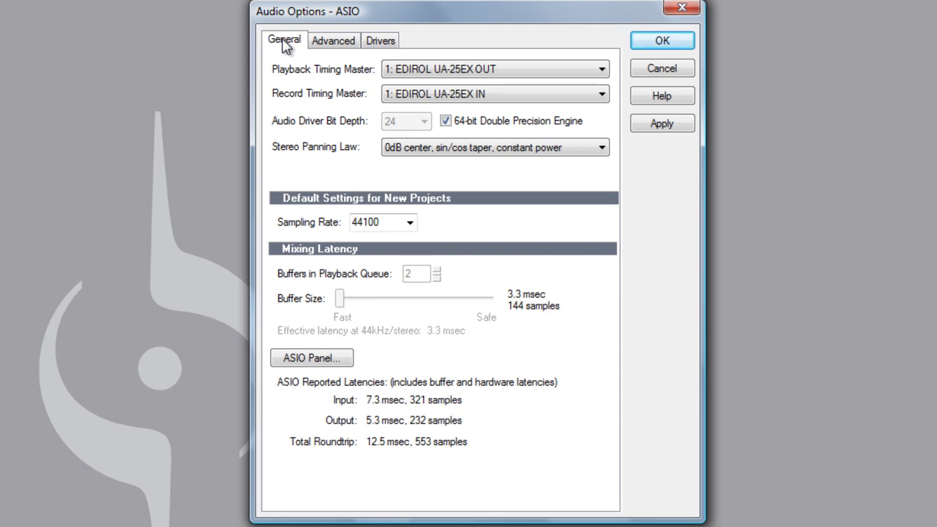
Step: Keep EDIROL UA-25EX output and input as playback and record timing masters
{"action": "left_click", "coordinate": [603, 69]}
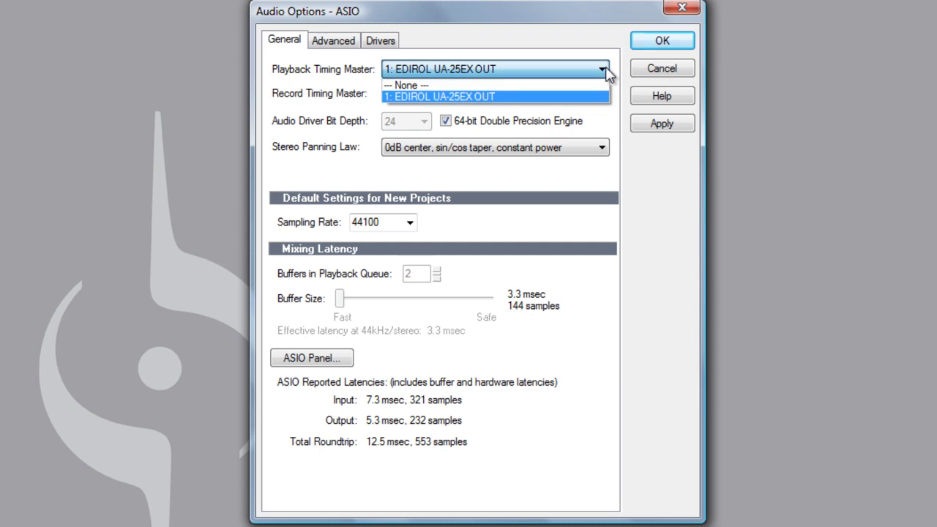
{"action": "left_click", "coordinate": [605, 70]}
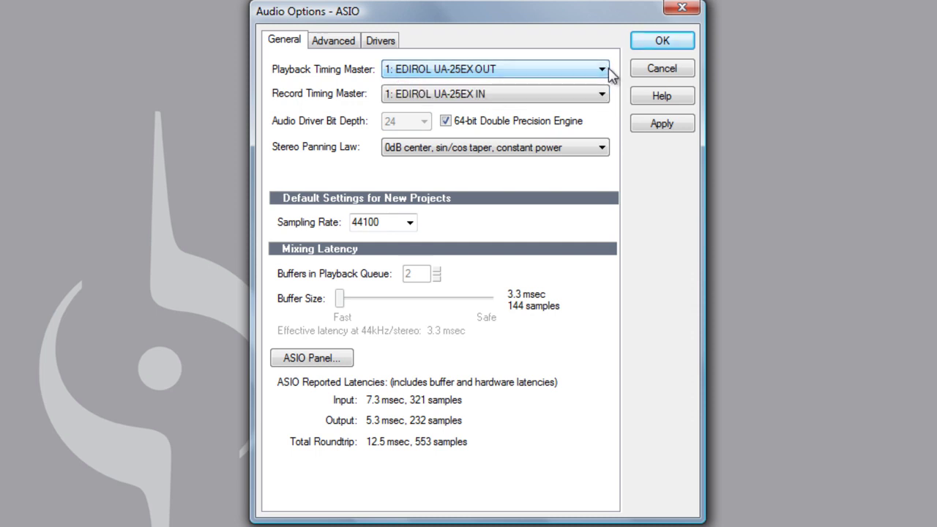
{"action": "left_click", "coordinate": [602, 96]}
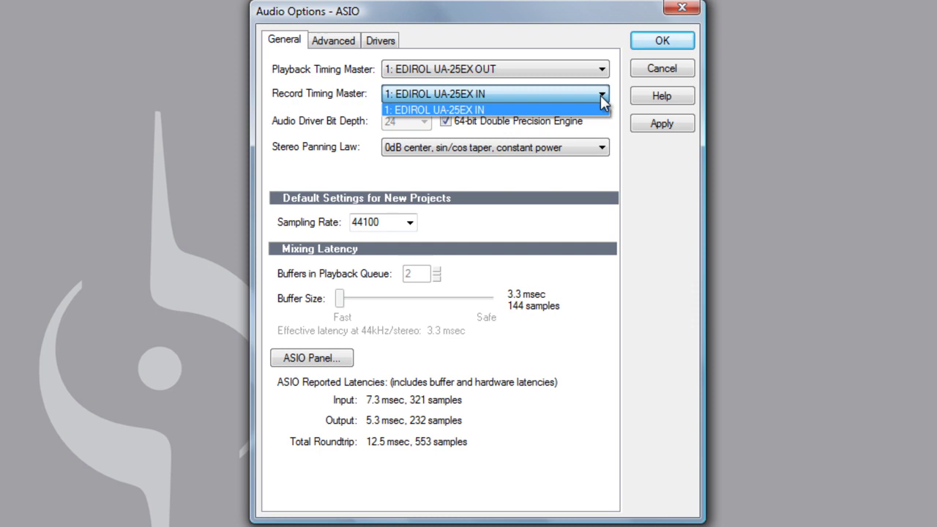
{"action": "left_click", "coordinate": [602, 101]}
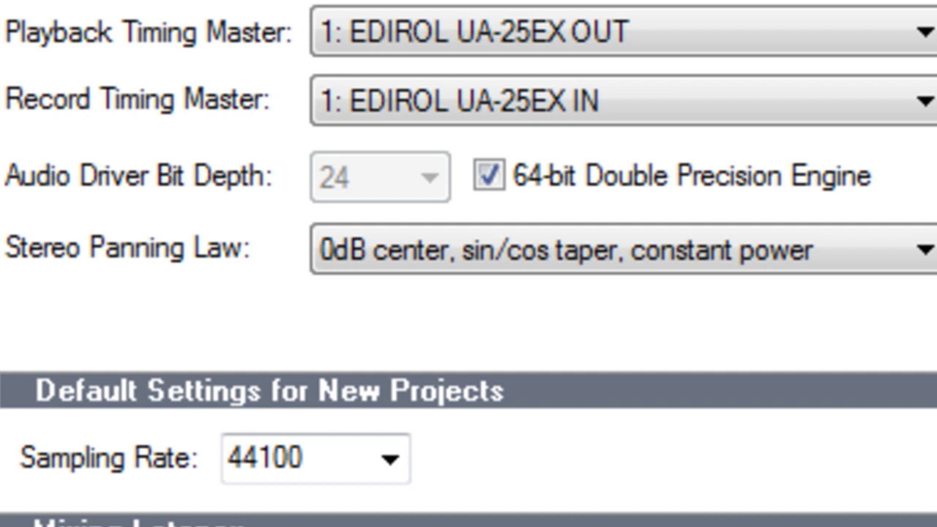
Step: Keep 0dB center sin/cos constant-power panning and a 44100 sampling rate for new projects
{"action": "left_click", "coordinate": [926, 253]}
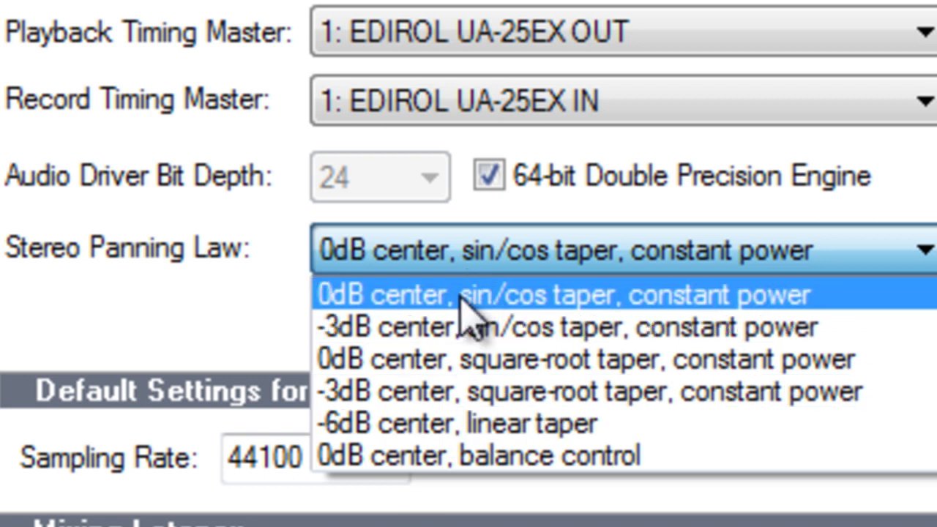
{"action": "left_click", "coordinate": [462, 299]}
{"action": "left_click", "coordinate": [378, 101]}
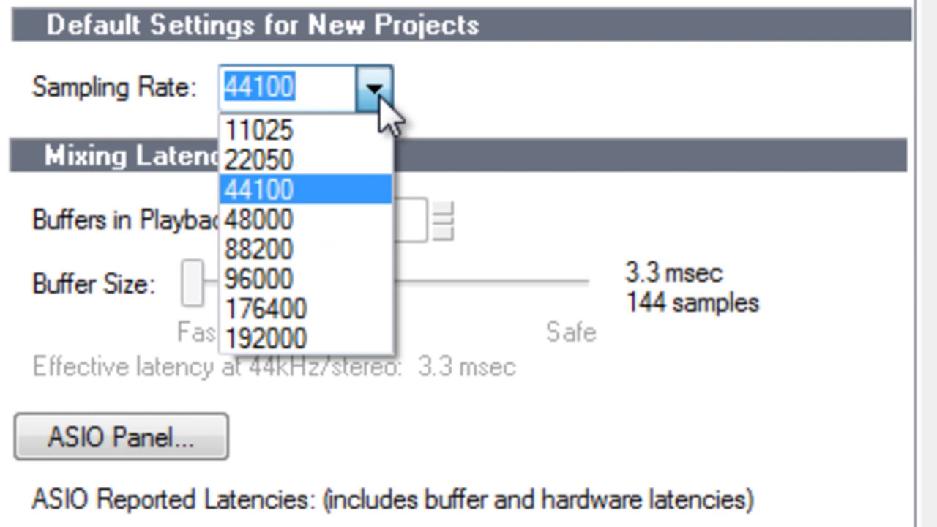
{"action": "left_click", "coordinate": [449, 115]}
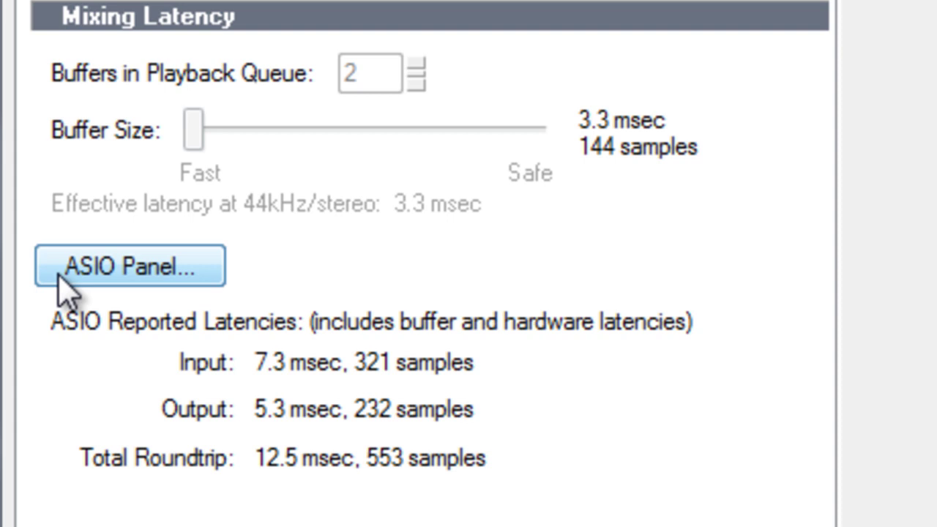
Step: In the EDIROL UA-25EX ASIO panel, drag Audio Buffer Size near Min and confirm
{"action": "left_click", "coordinate": [59, 282]}
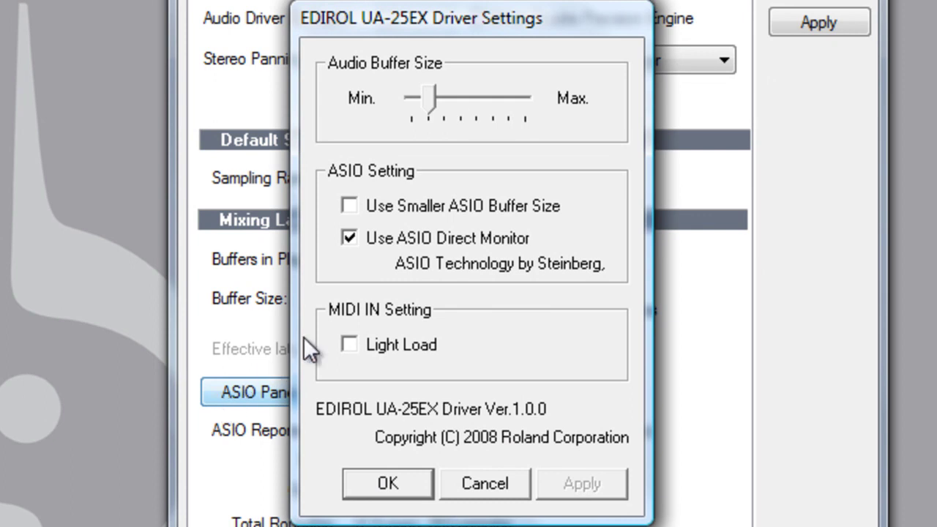
{"action": "left_click_drag", "start_coordinate": [435, 97], "coordinate": [406, 99]}
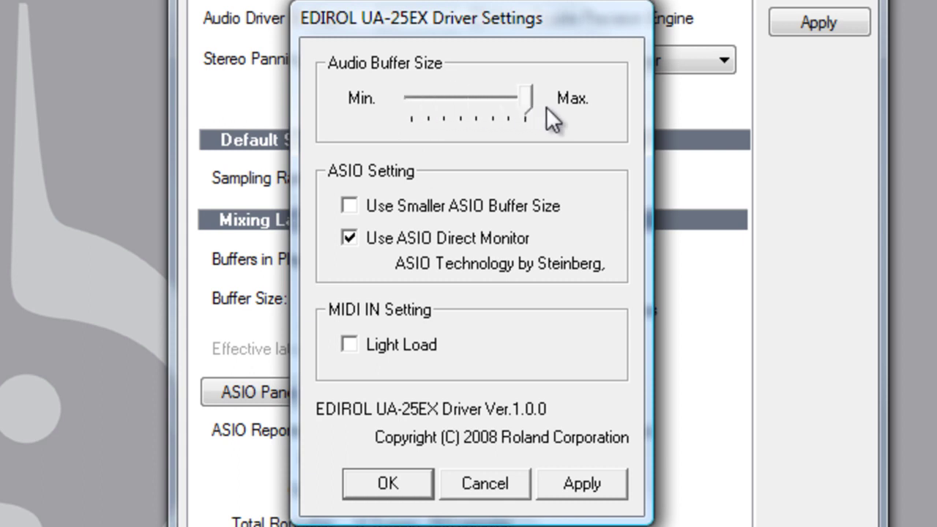
{"action": "left_click_drag", "start_coordinate": [510, 110], "coordinate": [480, 110]}
{"action": "left_click_drag", "start_coordinate": [524, 108], "coordinate": [458, 129]}
{"action": "left_click", "coordinate": [389, 485]}
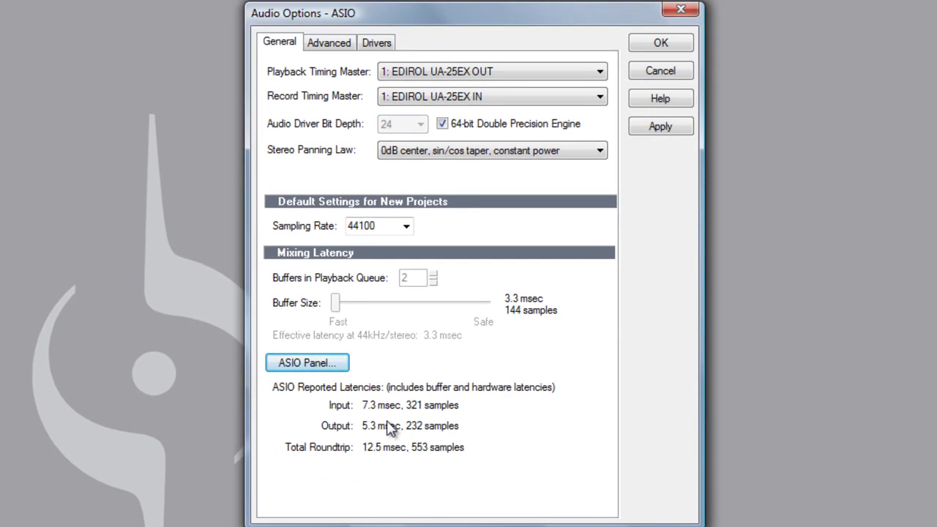
Step: Close Audio Options and open Global Options
{"action": "left_click", "coordinate": [677, 49]}
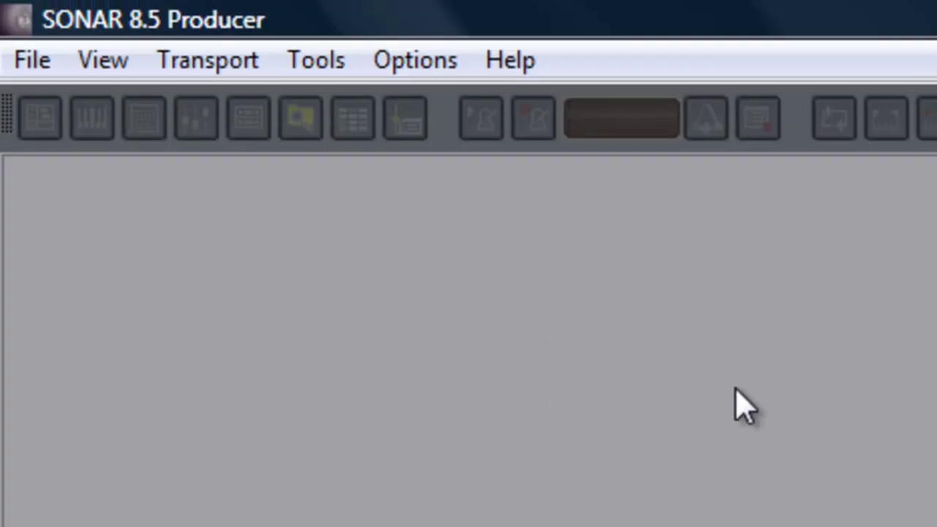
{"action": "left_click", "coordinate": [415, 61]}
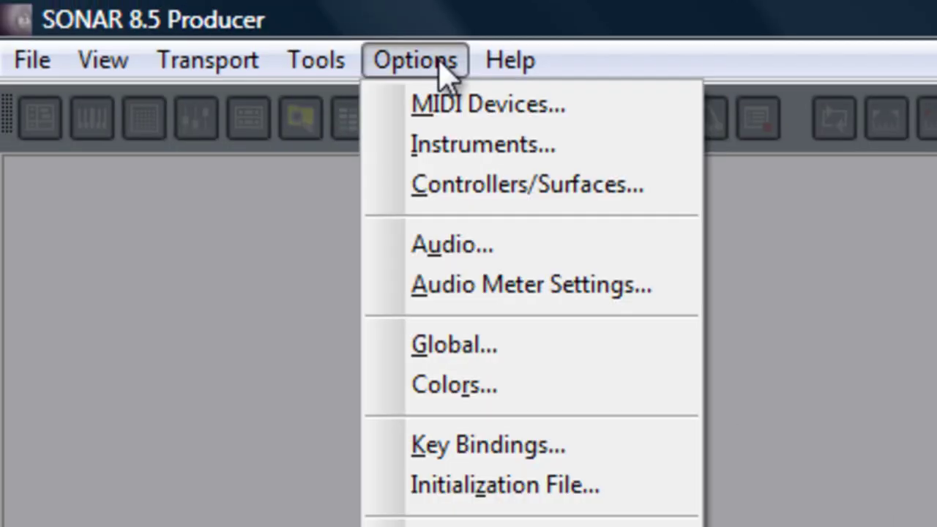
{"action": "left_click", "coordinate": [423, 355]}
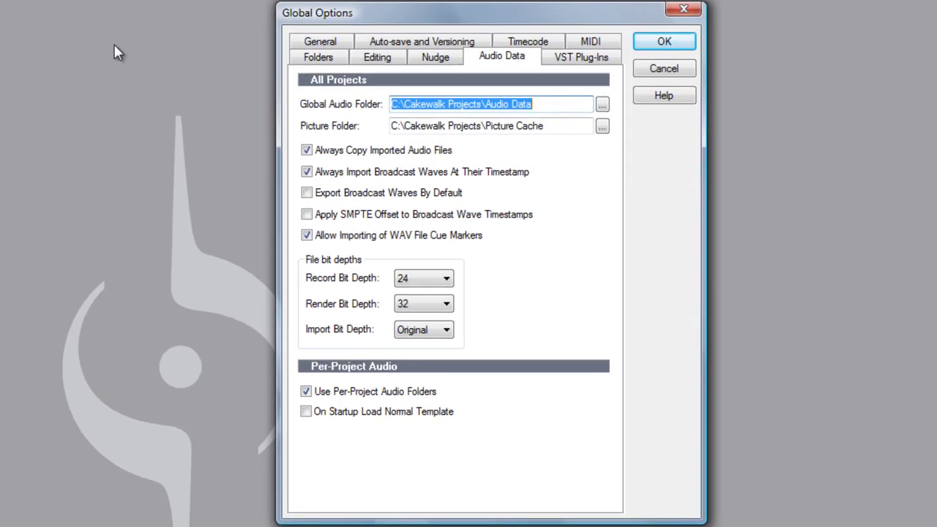
Step: Set the Project Files folder to C:\Cakewalk Projects
{"action": "left_click", "coordinate": [312, 60]}
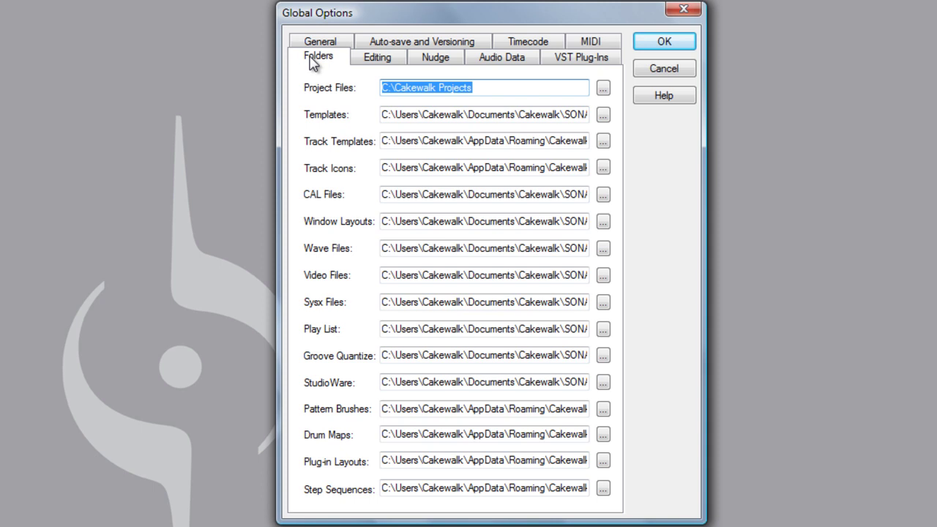
{"action": "left_click", "coordinate": [603, 88]}
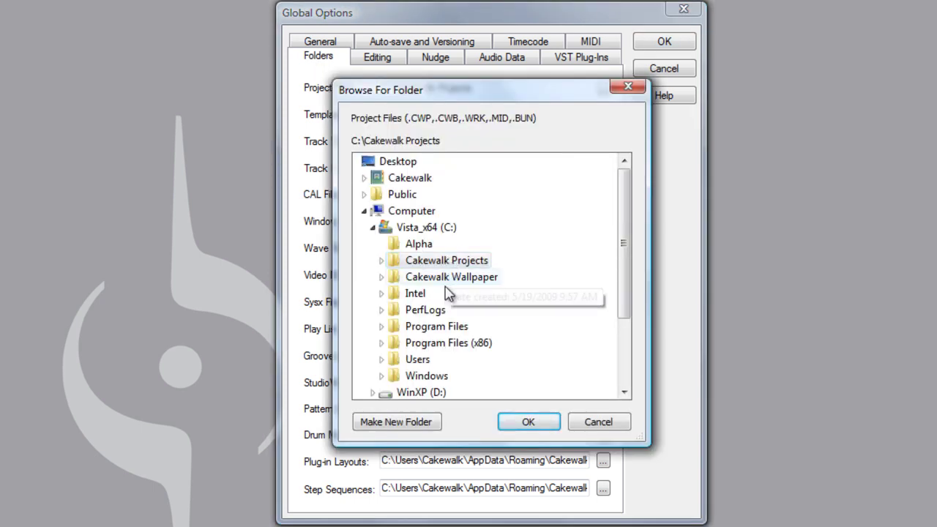
{"action": "left_click", "coordinate": [538, 421]}
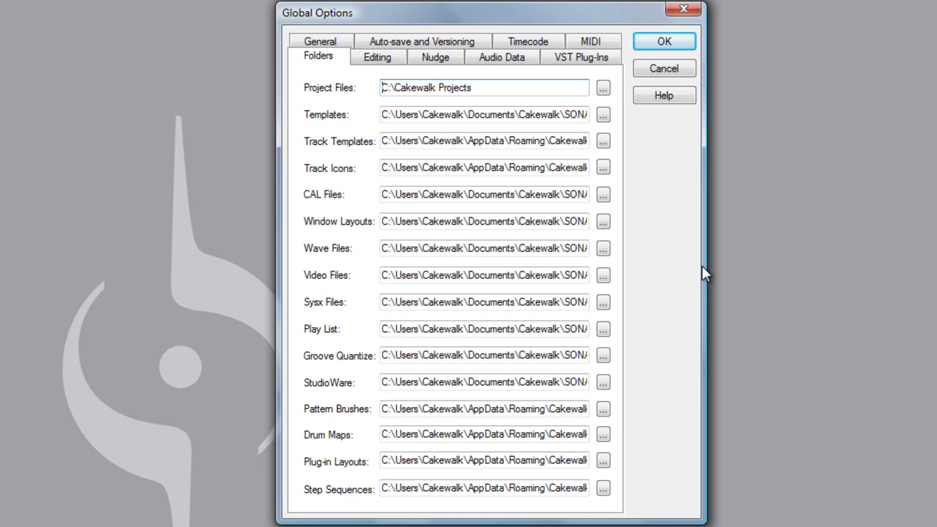
{"action": "left_click", "coordinate": [526, 61]}
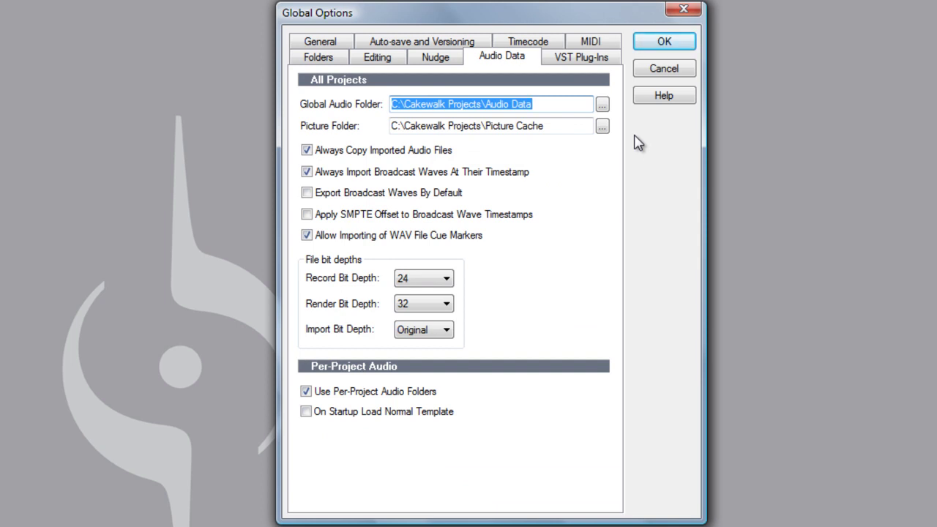
Step: Set the global audio folder to C:\Cakewalk Projects\Audio Data and keep 24-bit record depth
{"action": "left_click", "coordinate": [602, 105]}
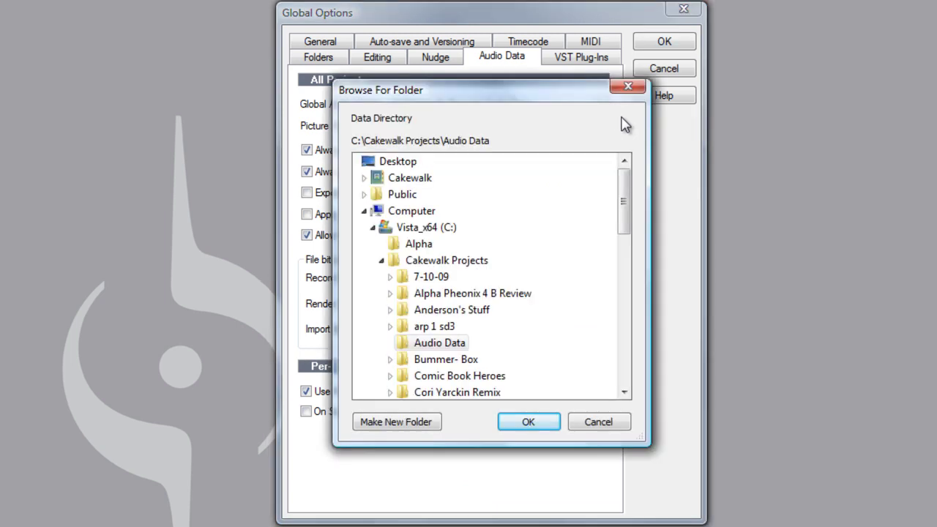
{"action": "left_click", "coordinate": [527, 422]}
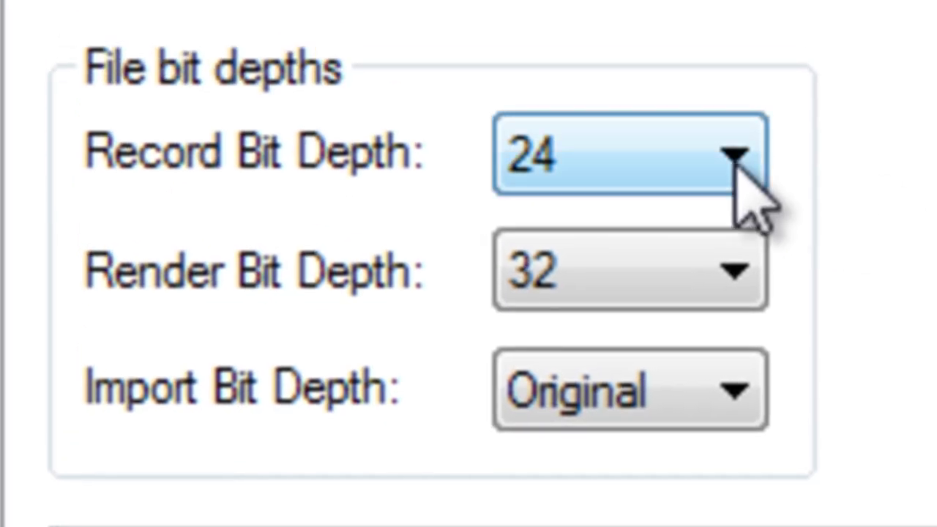
{"action": "left_click", "coordinate": [735, 157]}
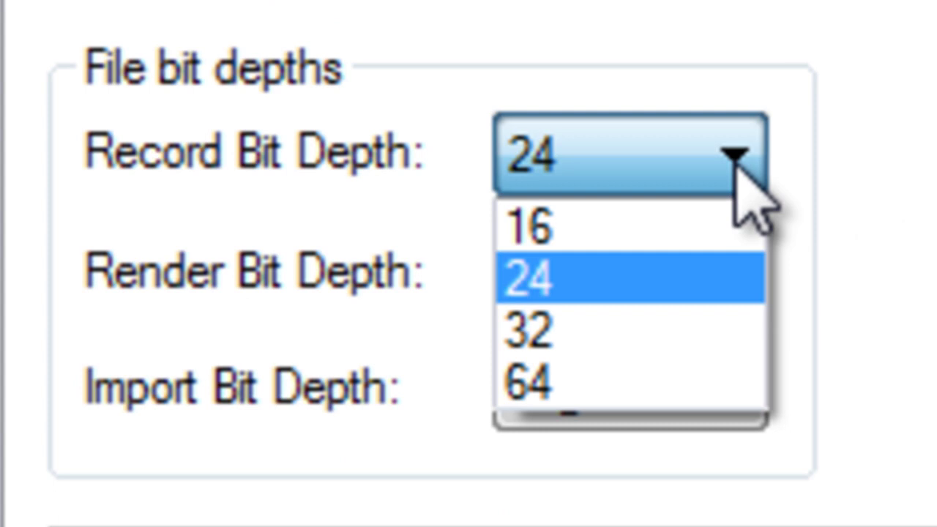
{"action": "left_click", "coordinate": [700, 279]}
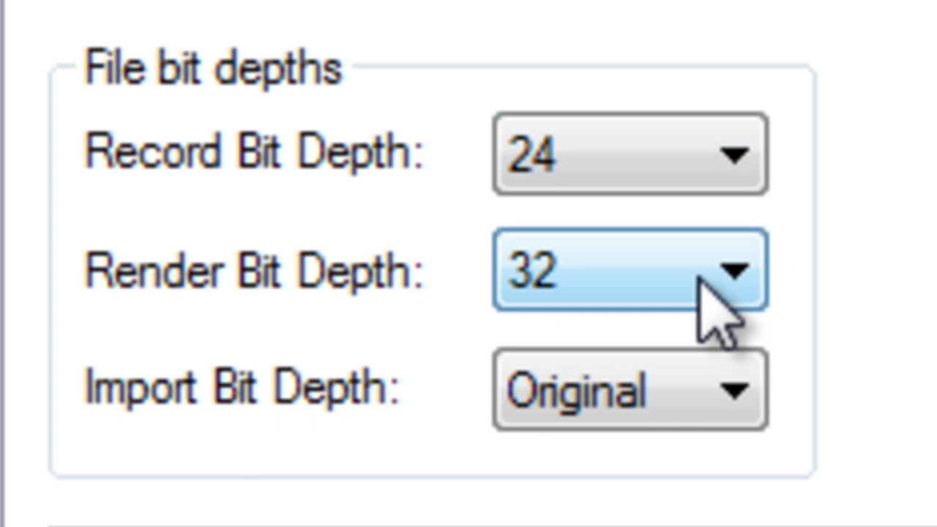